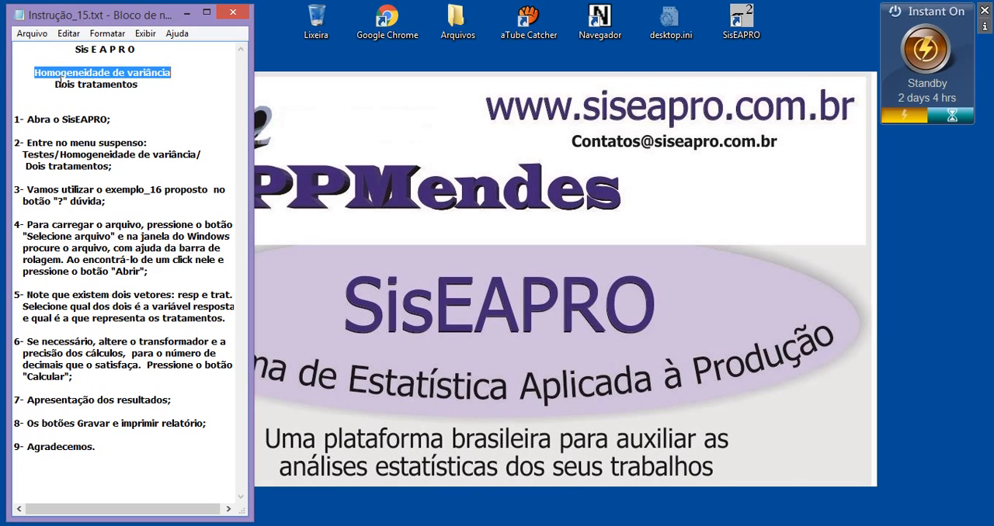
drag(54, 84, 135, 87)
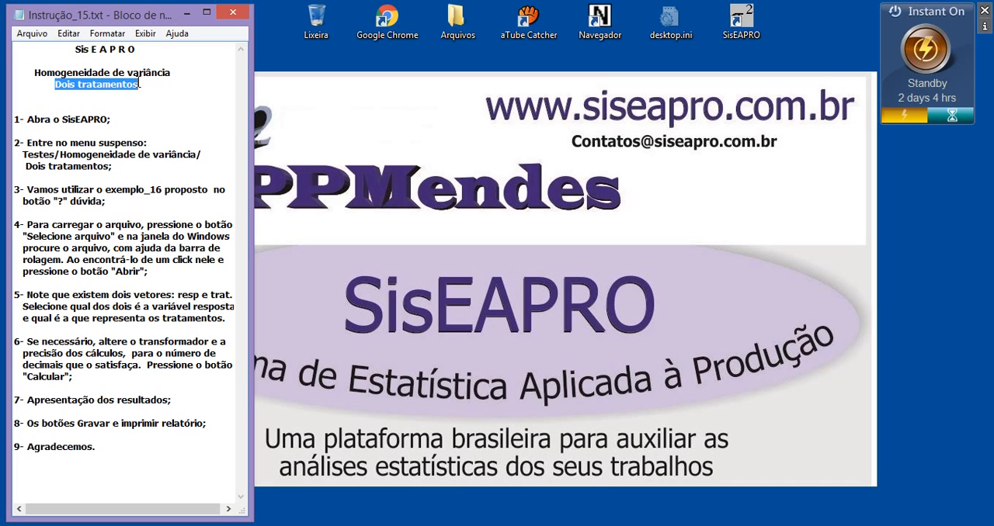
drag(72, 48, 134, 47)
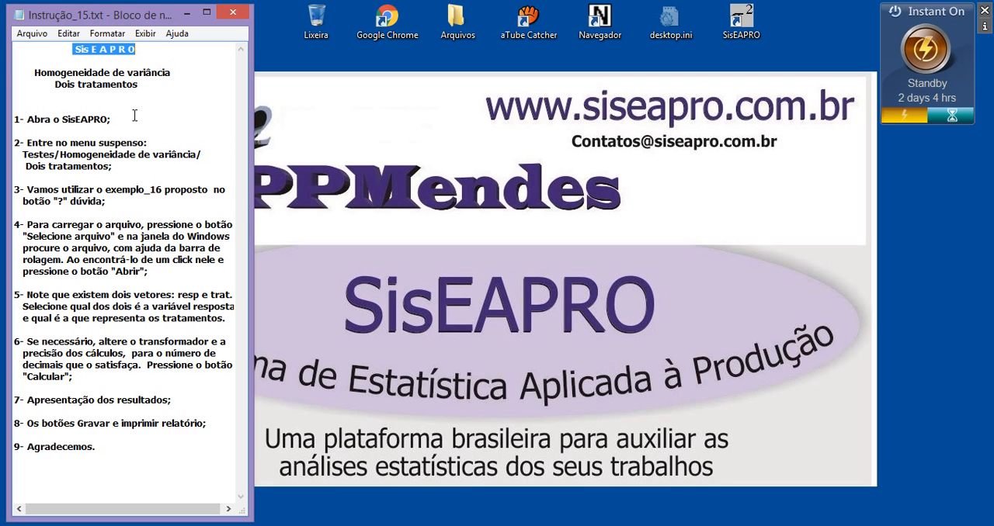
drag(116, 119, 58, 121)
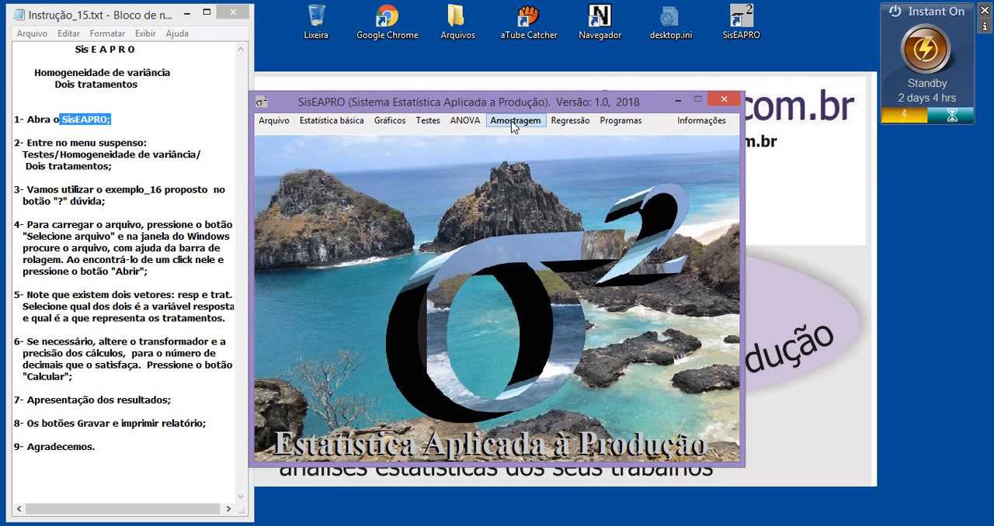
Open the variance homogeneity test for two treatments (Dois tratamentos) in SisEAPRO.
drag(35, 72, 161, 71)
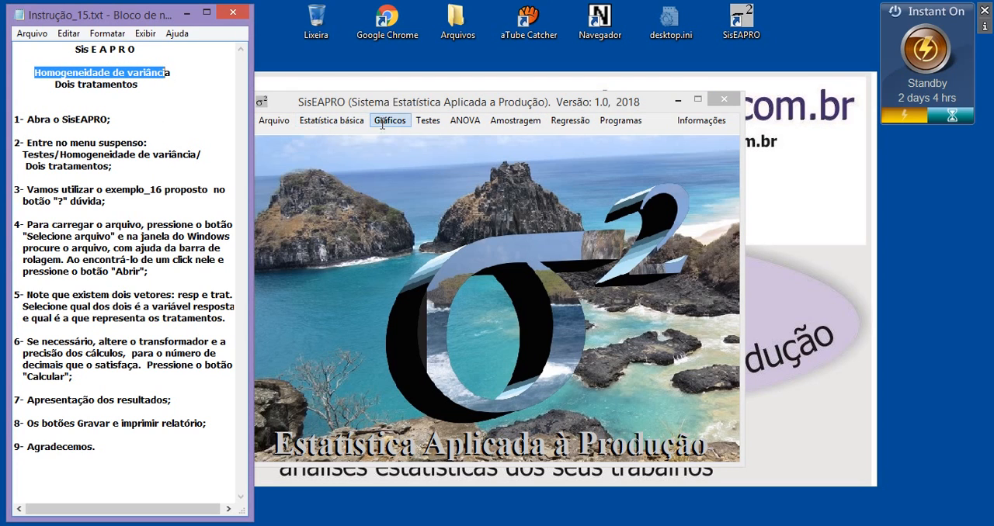
click(432, 128)
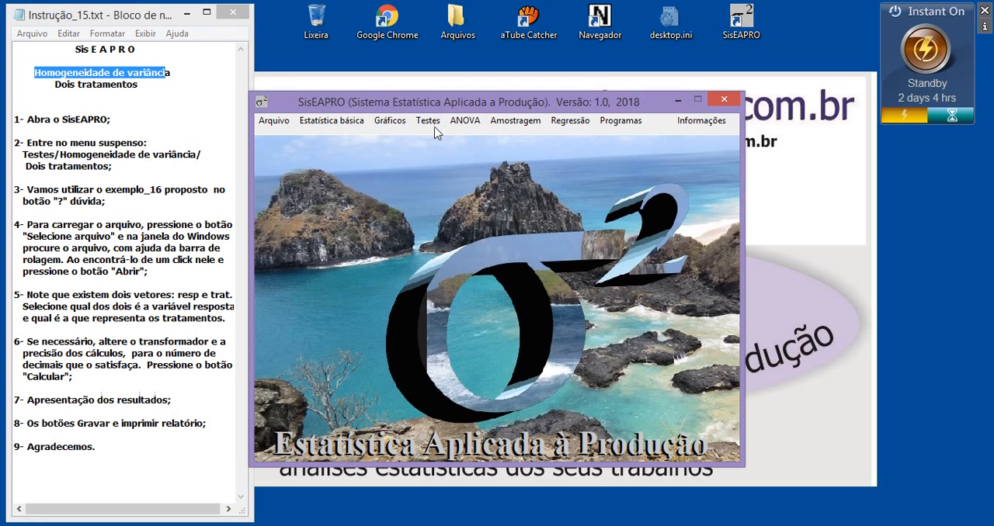
click(426, 122)
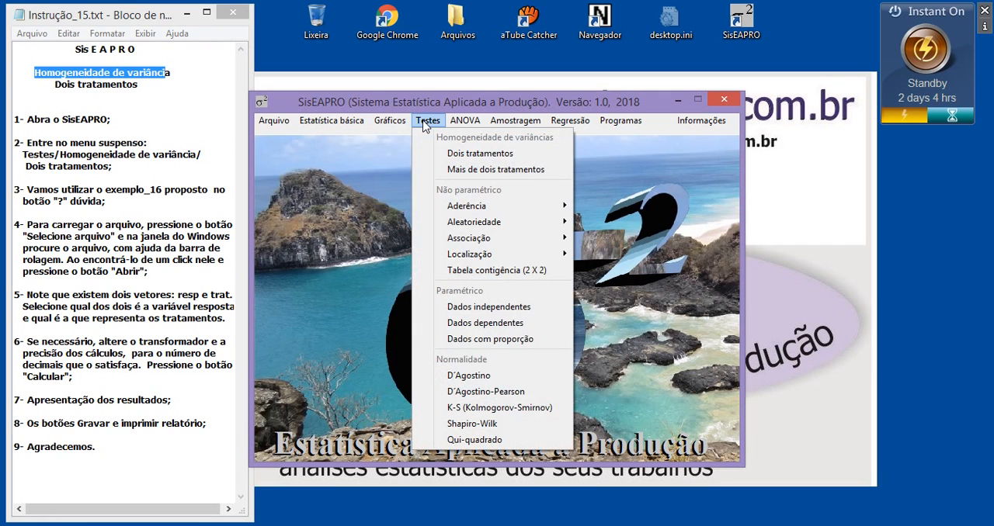
click(466, 154)
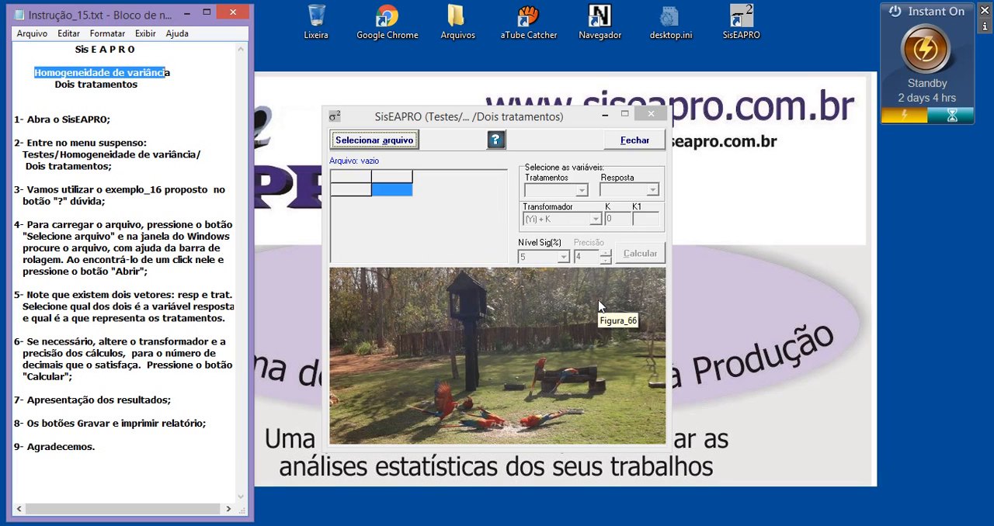
Read the homogeneity test's help page, from the Hartley and Levene introduction to the Exemplo 1 instructions, and close it.
click(495, 141)
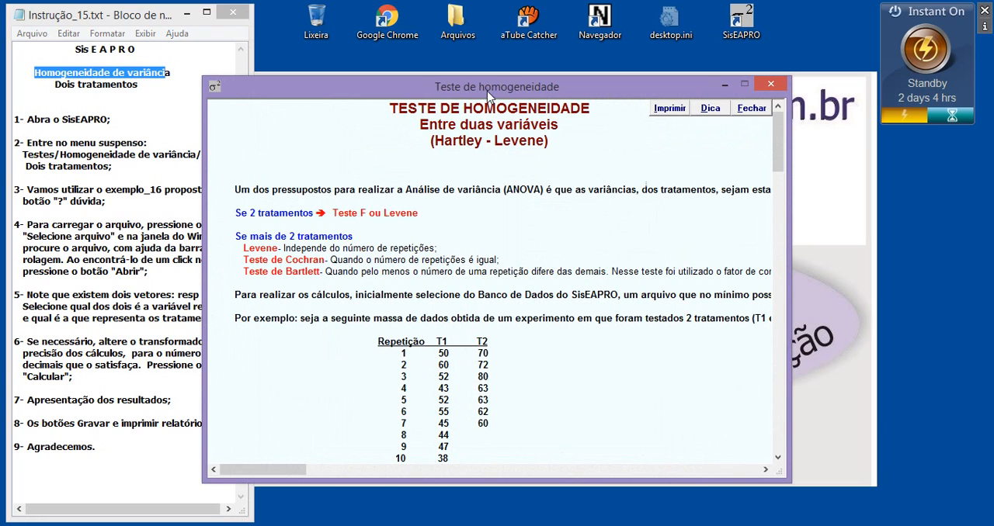
drag(487, 92, 539, 93)
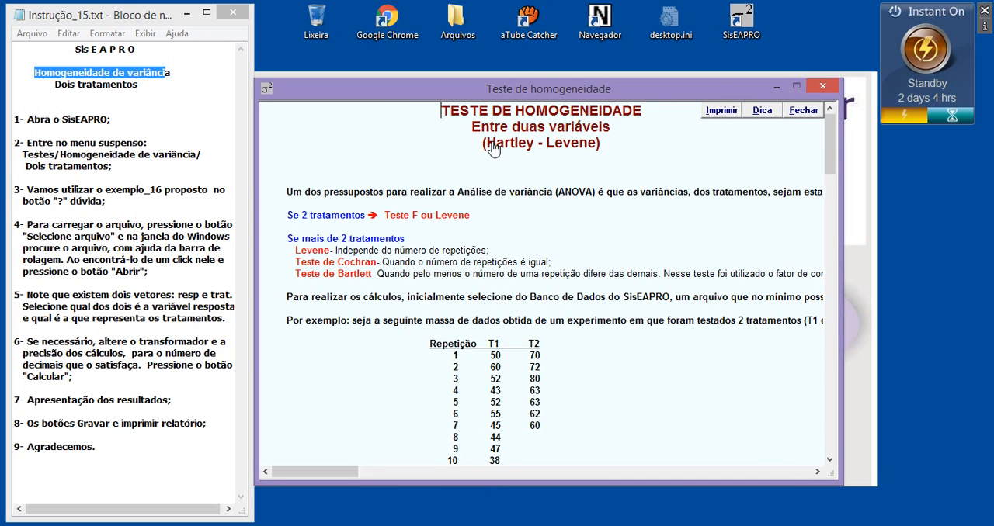
drag(491, 147, 526, 148)
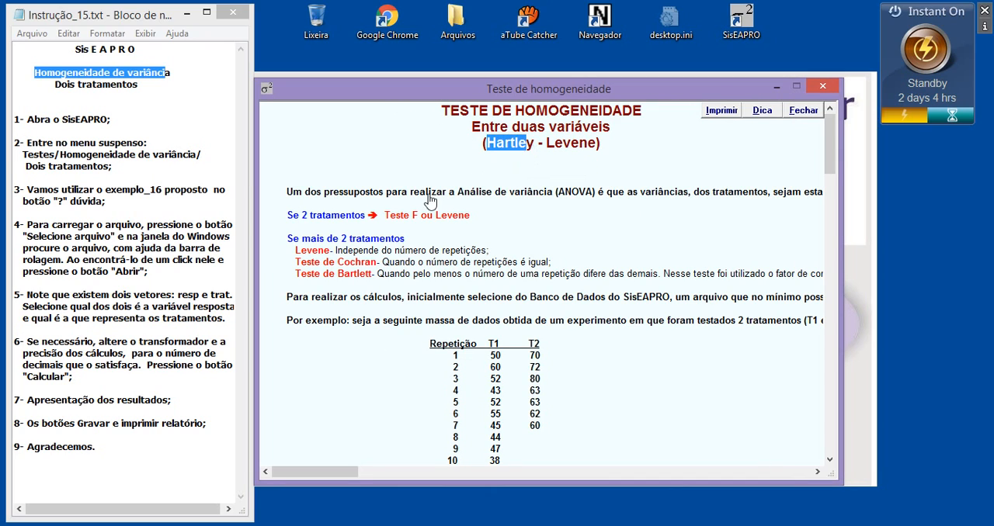
drag(385, 217, 420, 218)
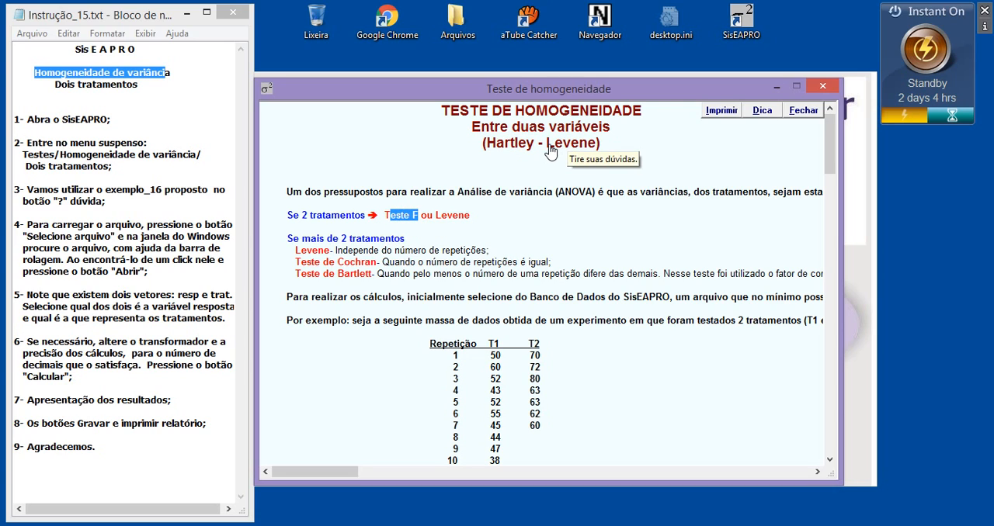
drag(546, 145, 590, 152)
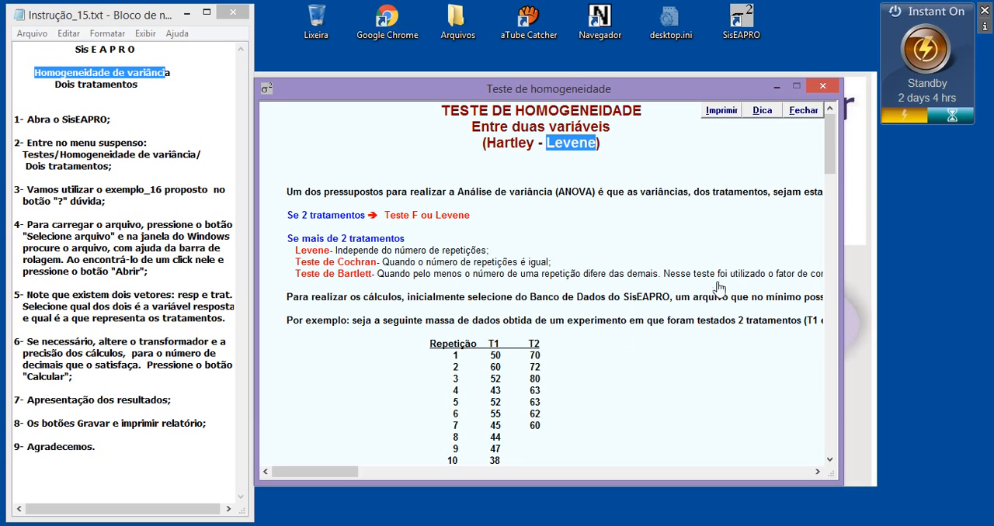
scroll(823, 183, down, 3)
drag(823, 183, 823, 191)
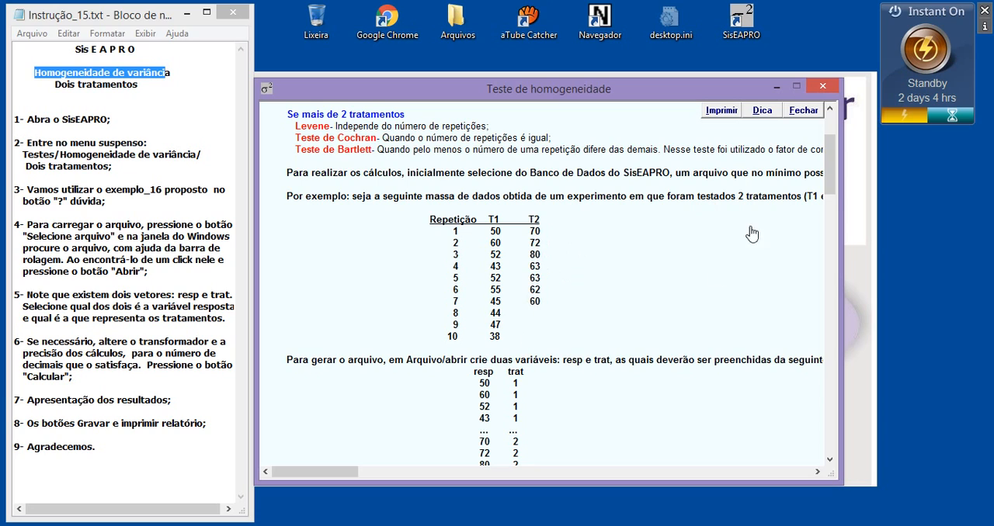
drag(831, 187, 831, 196)
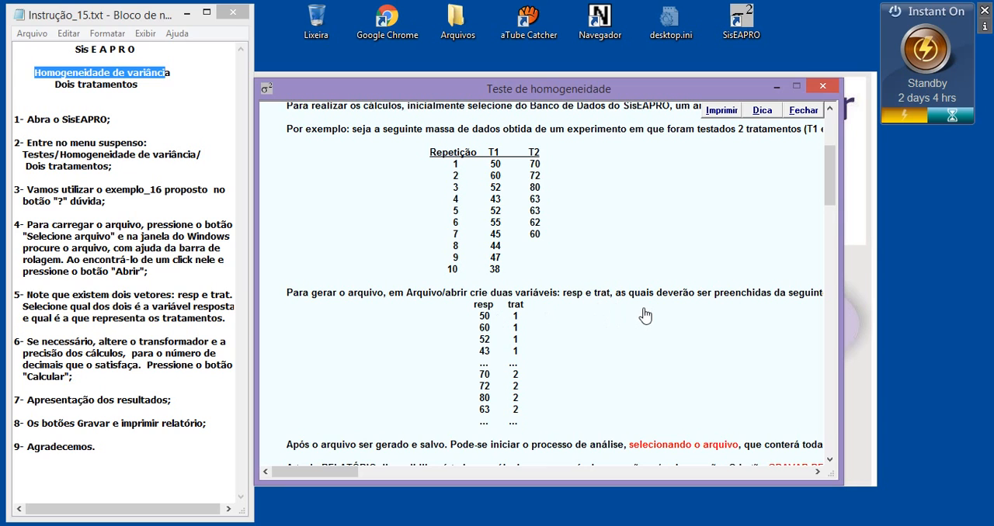
drag(829, 198, 828, 226)
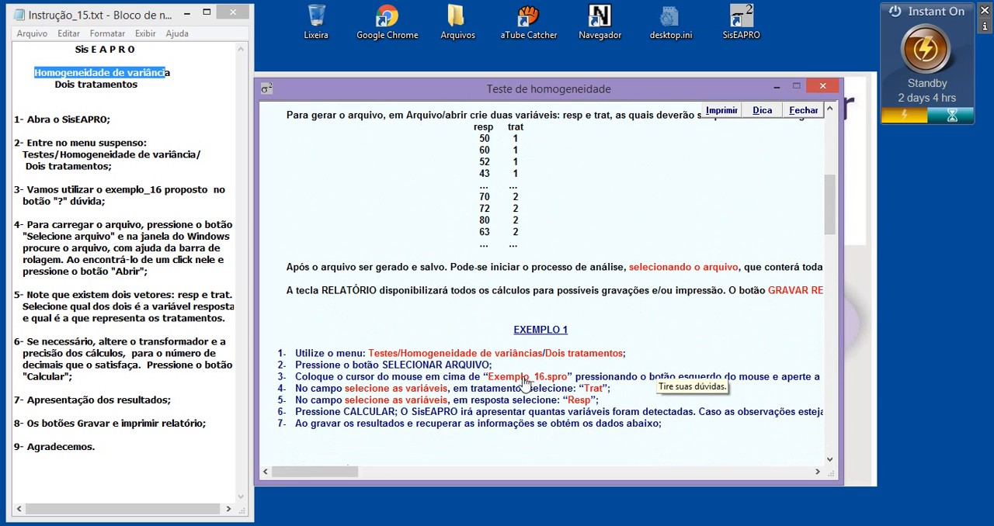
drag(488, 380, 568, 383)
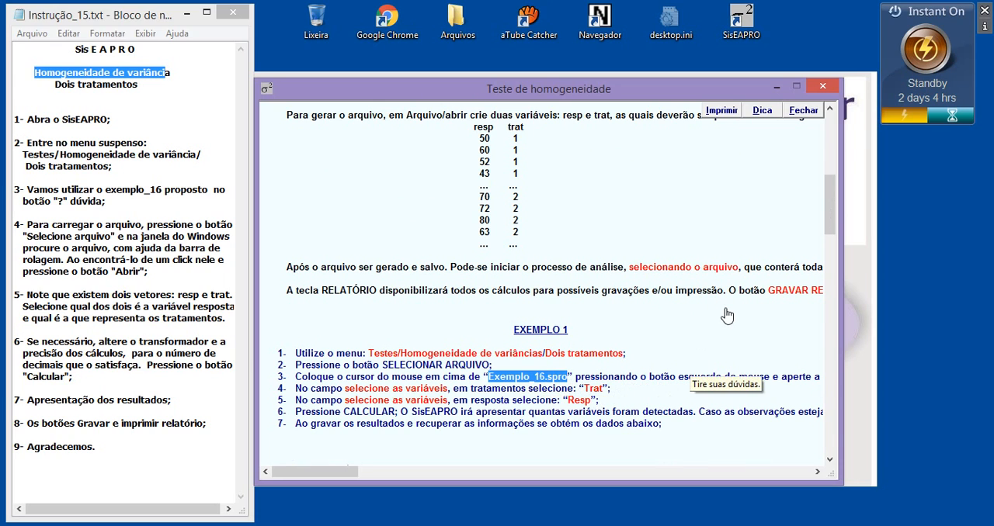
click(823, 87)
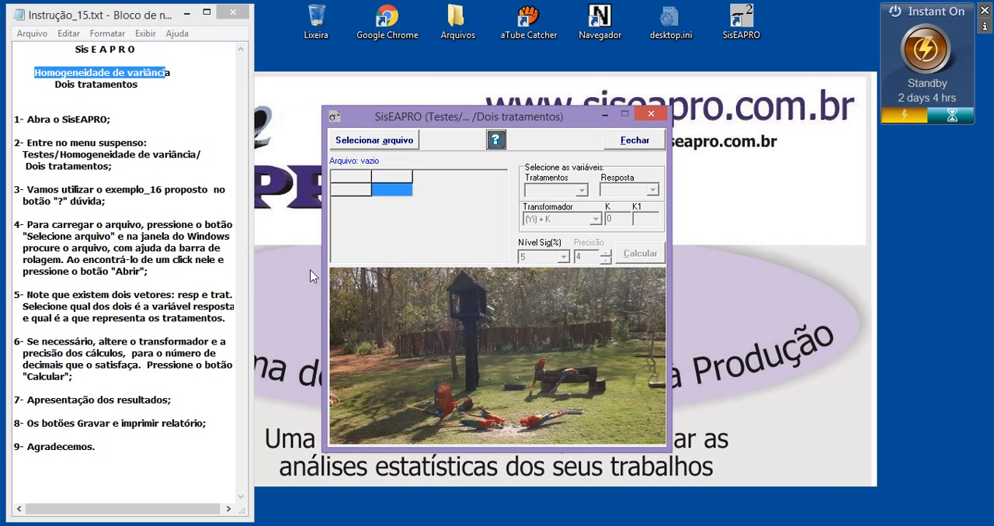
Load the data file Exemplo_16.spro from the Dados folder into the two-treatment test.
drag(36, 230, 156, 269)
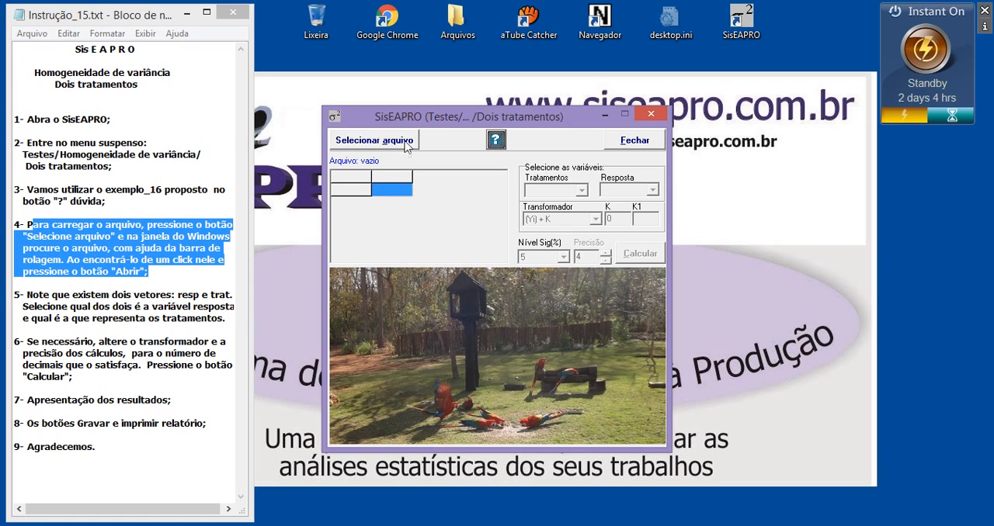
click(376, 142)
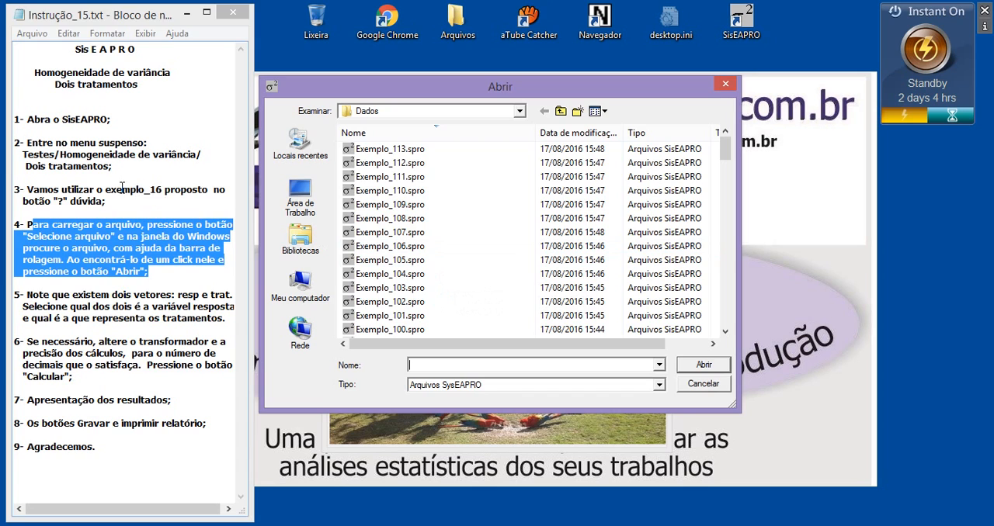
drag(122, 187, 165, 190)
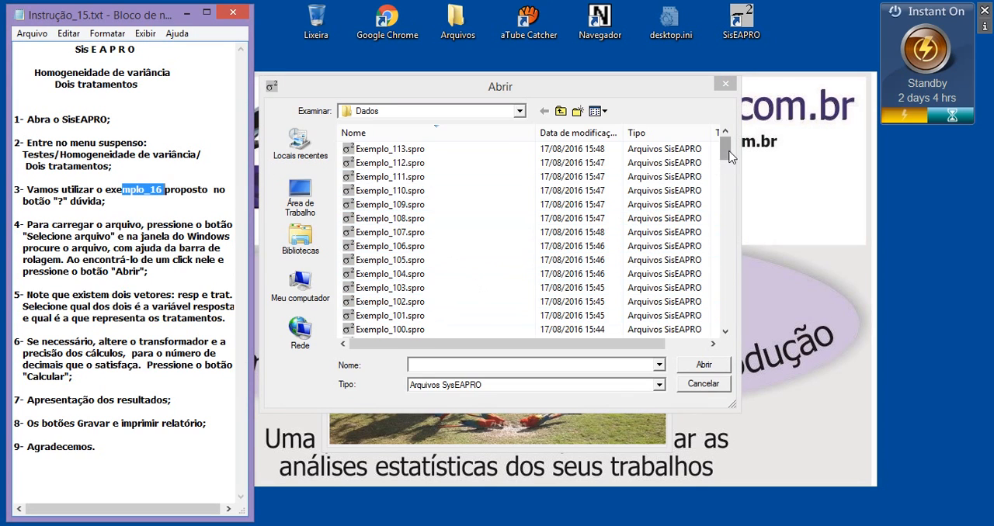
drag(726, 147, 730, 292)
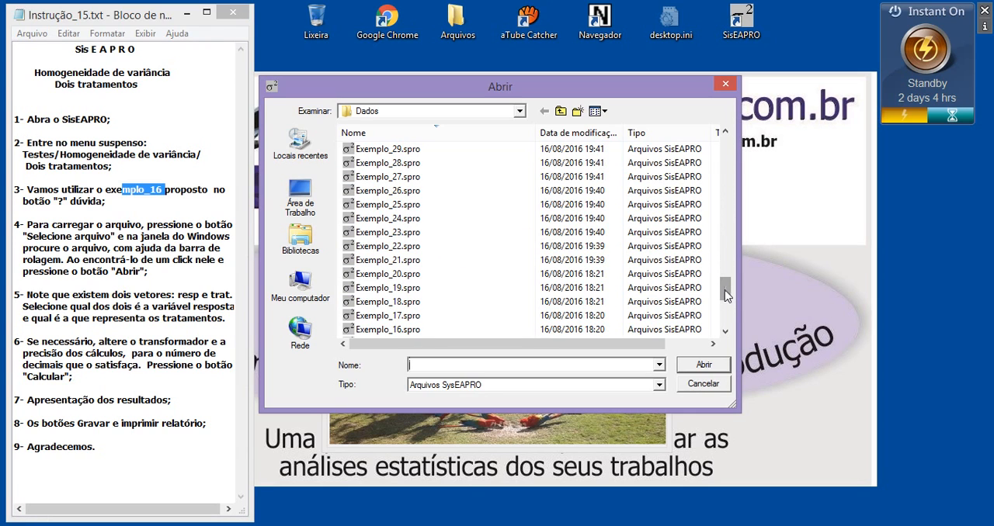
click(398, 331)
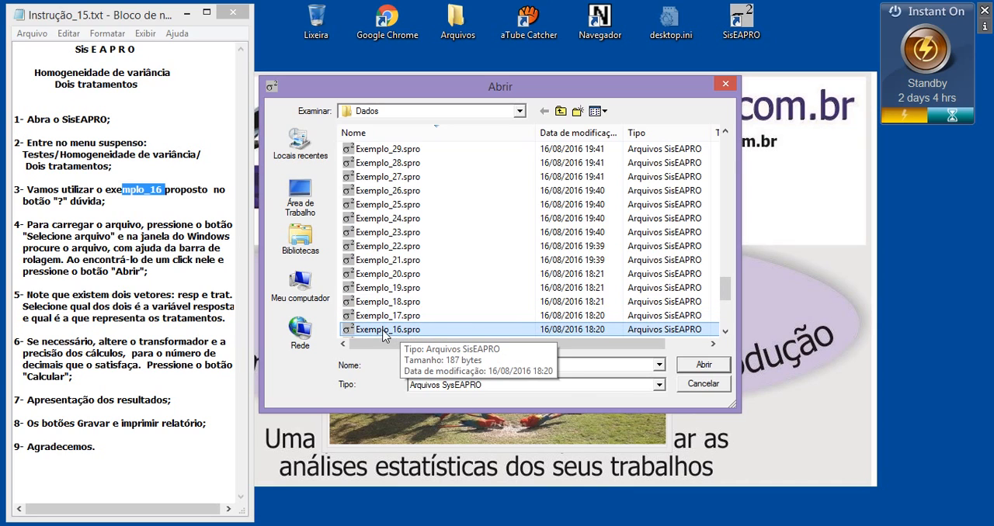
click(703, 365)
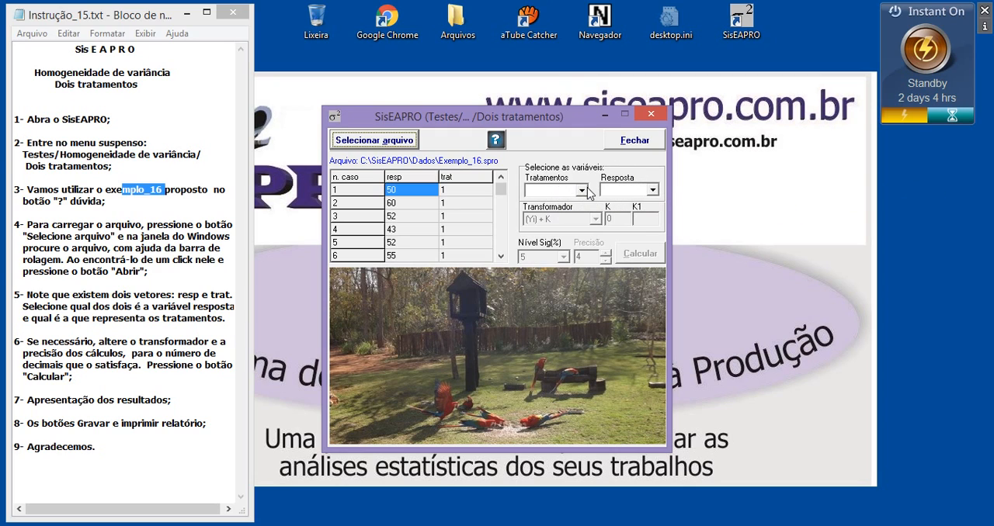
Assign trat as the treatments variable and resp as the response variable.
click(548, 196)
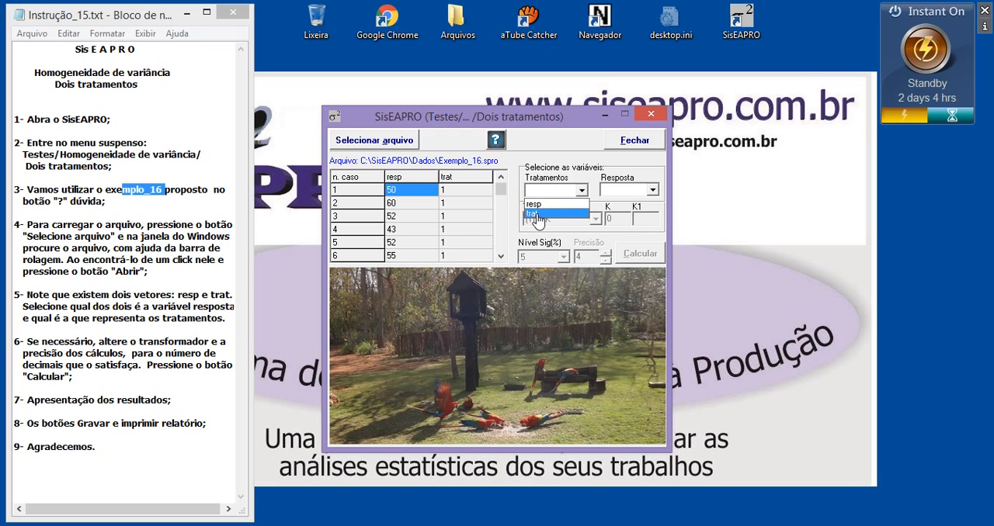
click(536, 214)
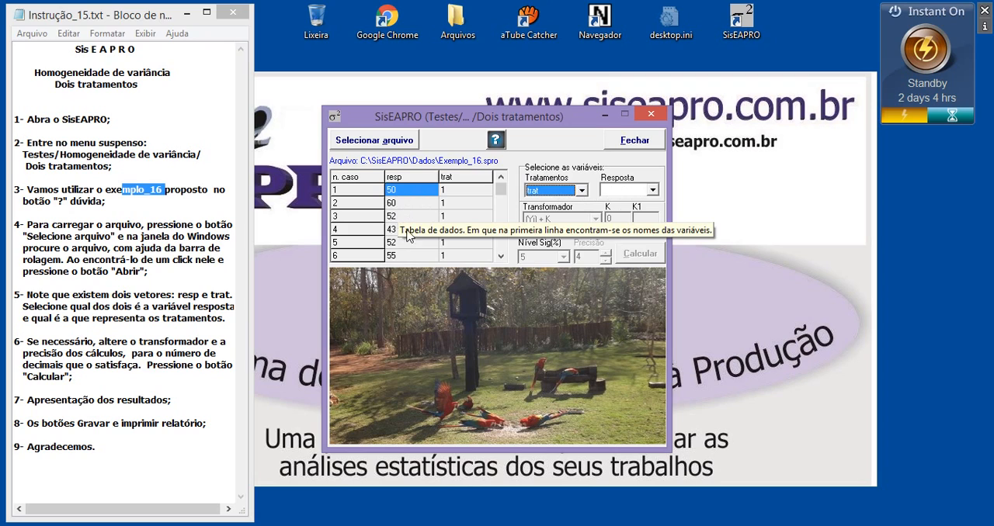
click(620, 191)
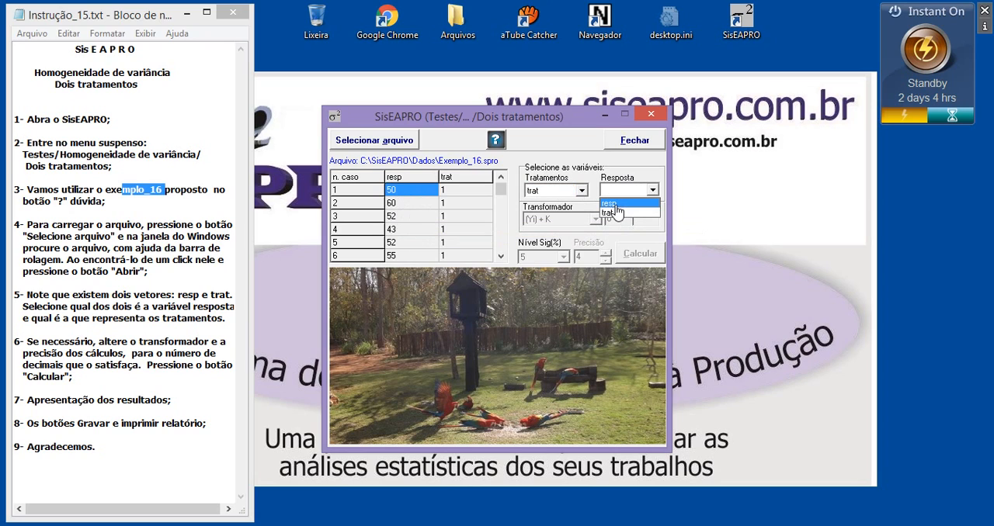
click(616, 205)
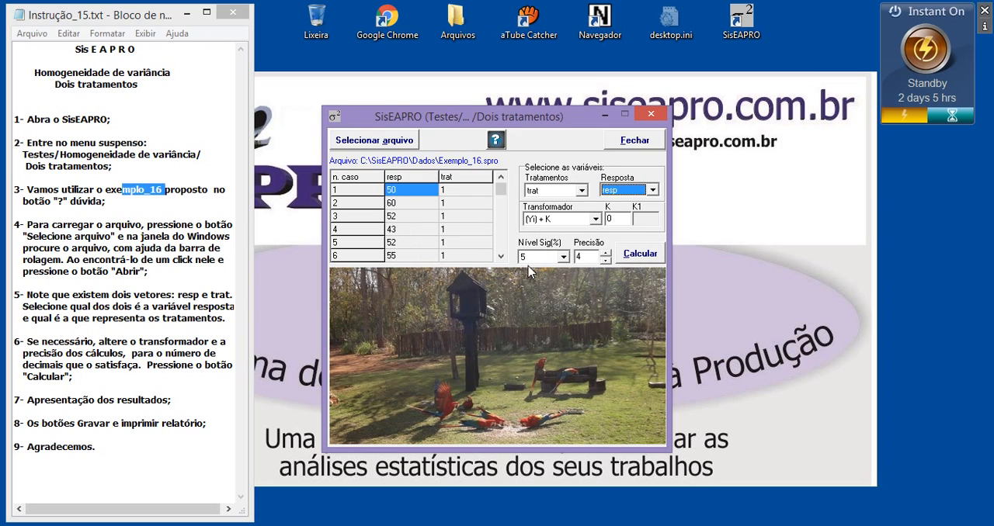
Calculate the homogeneity test with the (Yi) + K transformer, accepting the detected treatments and the use of the Hartley and Levene statistics.
click(595, 219)
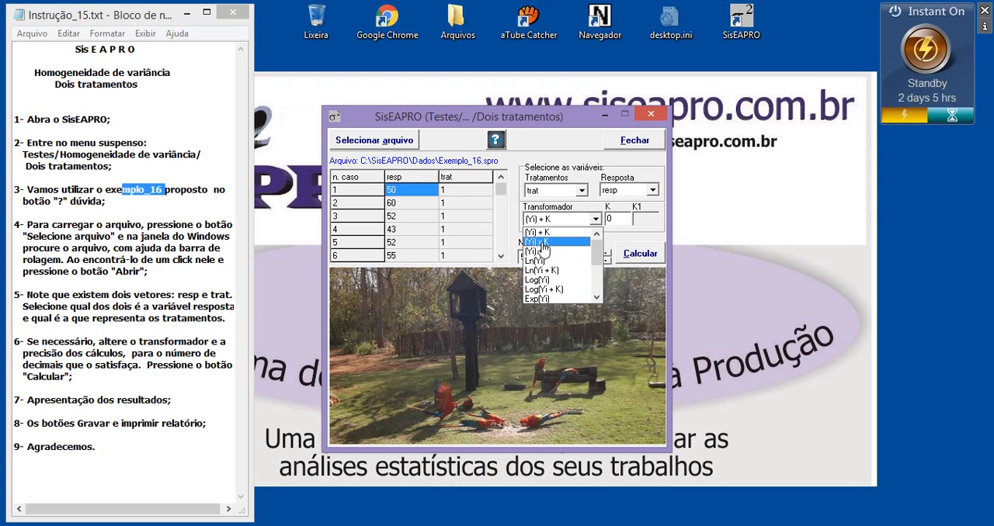
mouse_move(600, 248)
mouse_down()
mouse_move(599, 277)
mouse_move(601, 238)
mouse_up()
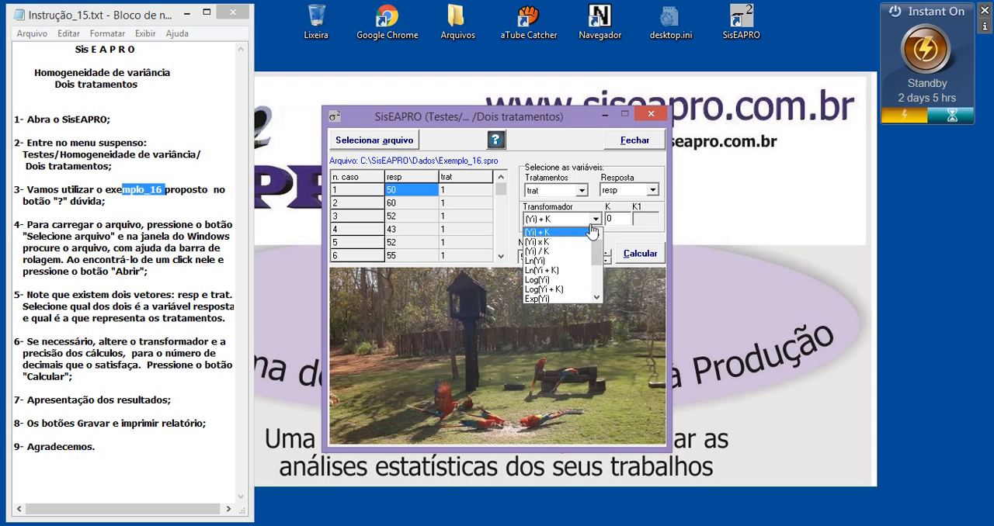
click(639, 232)
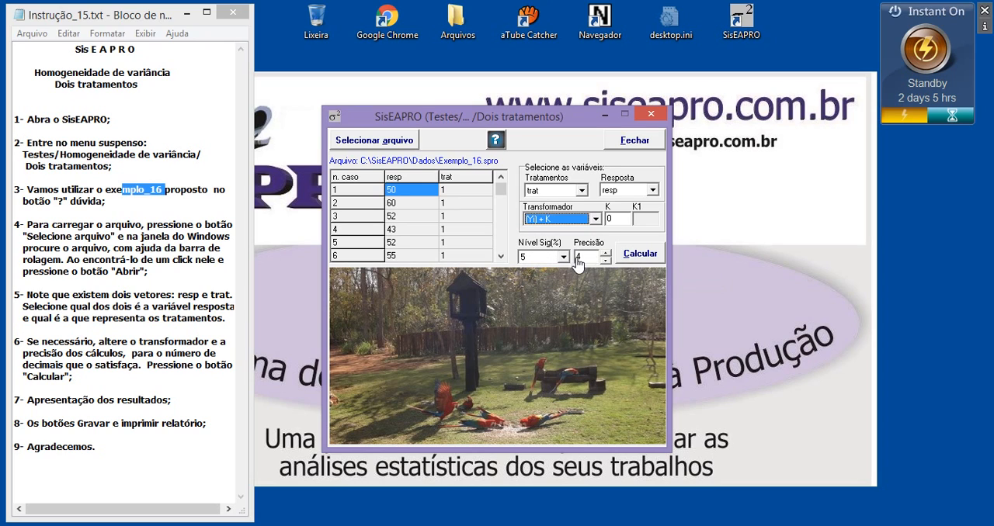
click(636, 257)
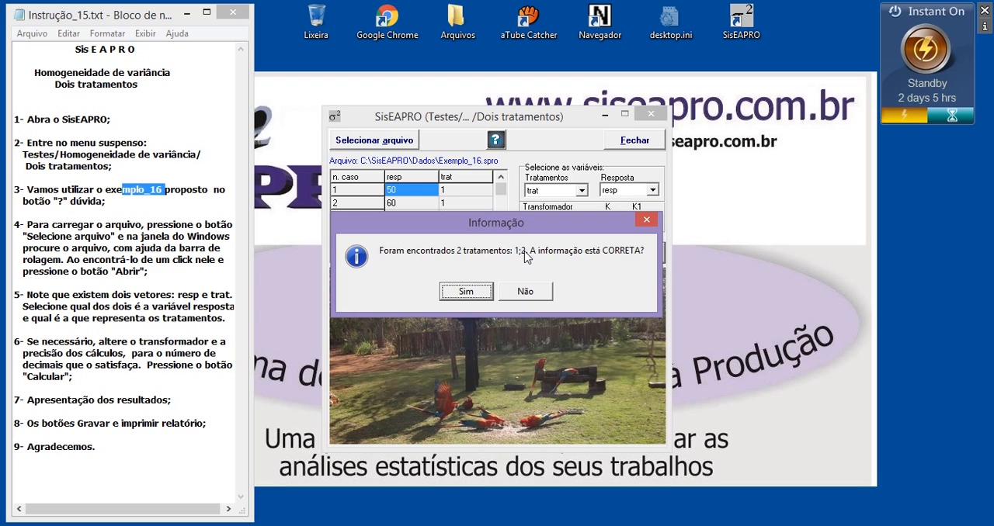
click(490, 291)
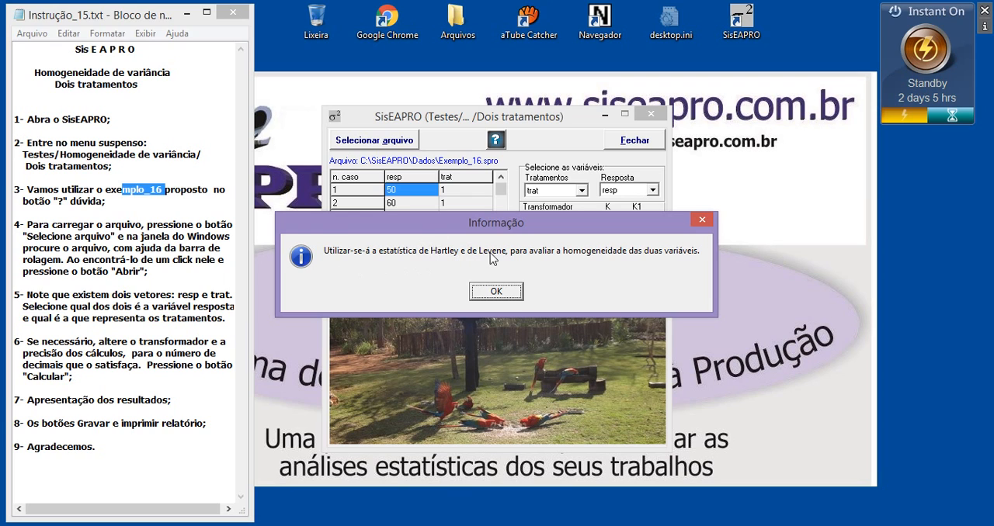
click(510, 295)
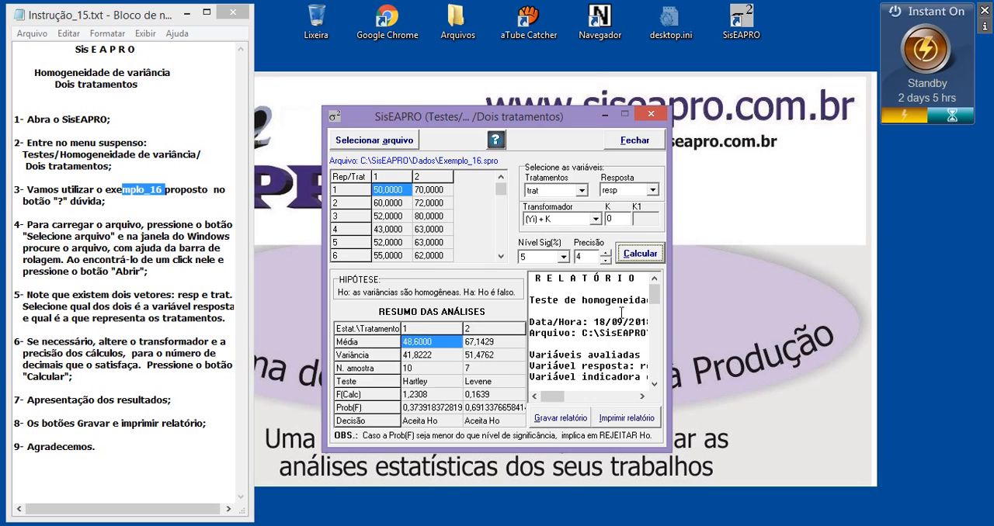
Examine the test report's date, file and evaluated-variables sections.
drag(624, 312, 533, 435)
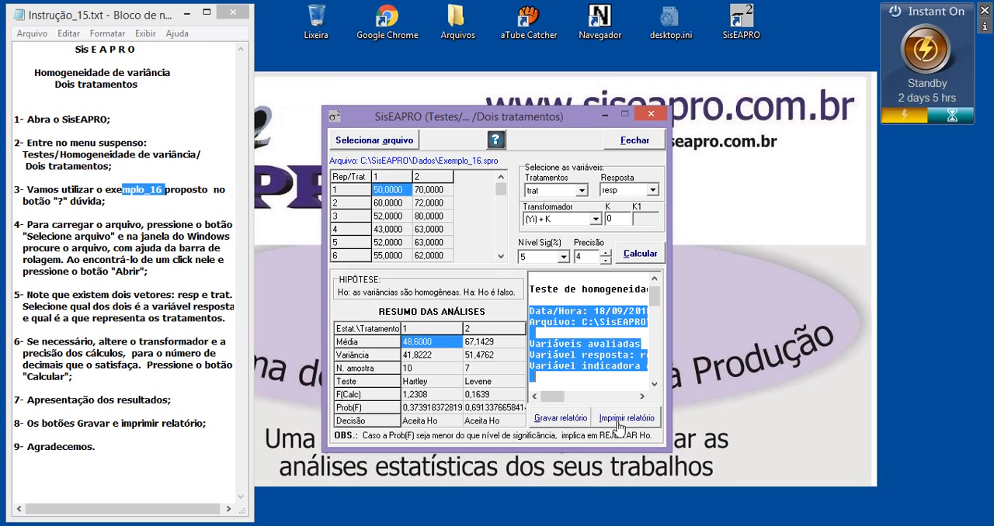
click(593, 356)
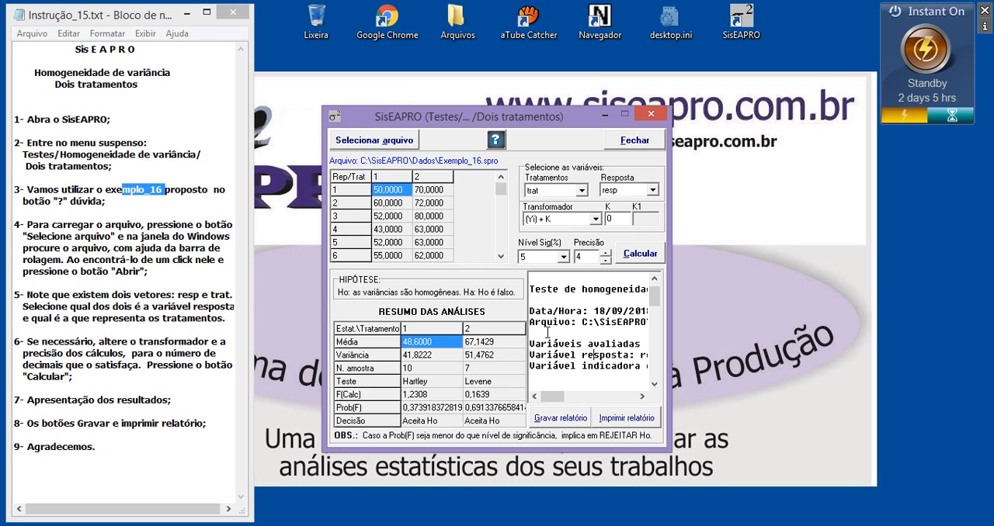
drag(547, 332, 642, 366)
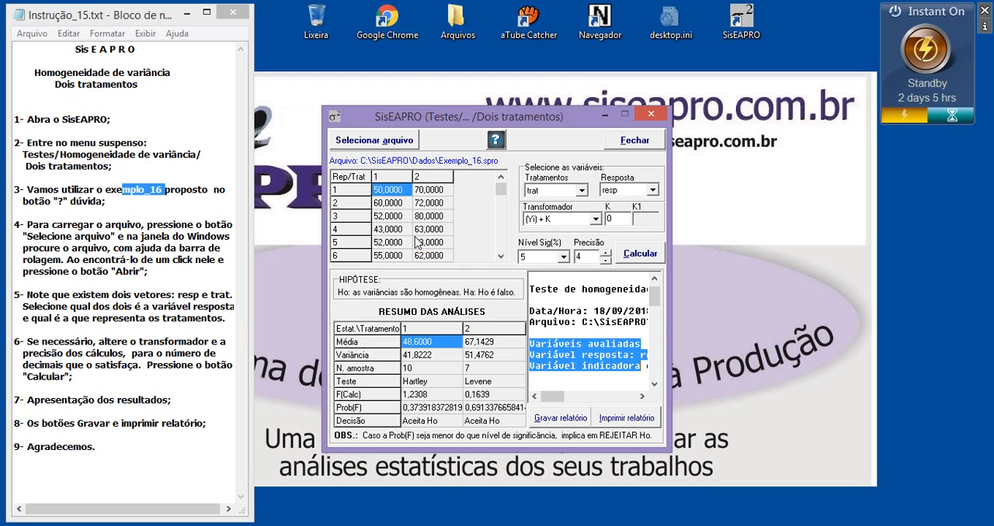
drag(101, 447, 29, 451)
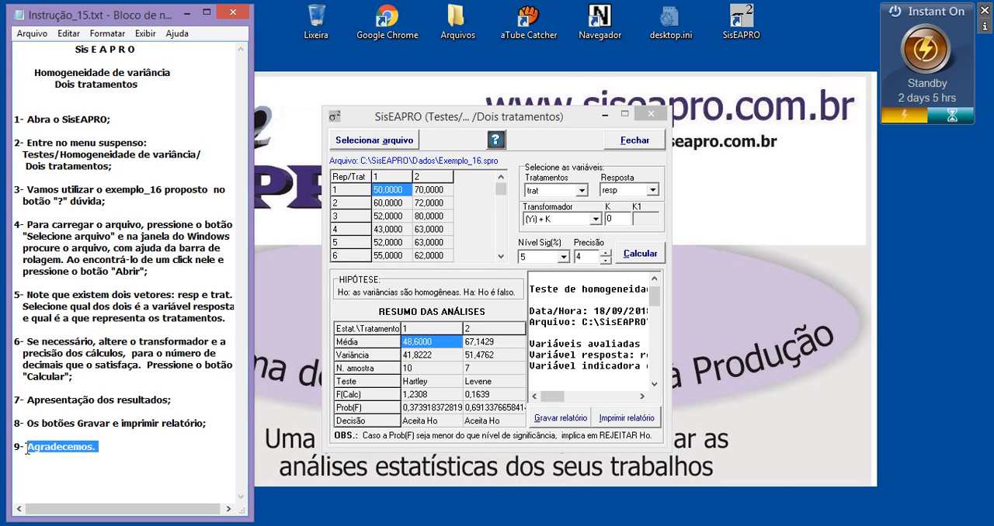